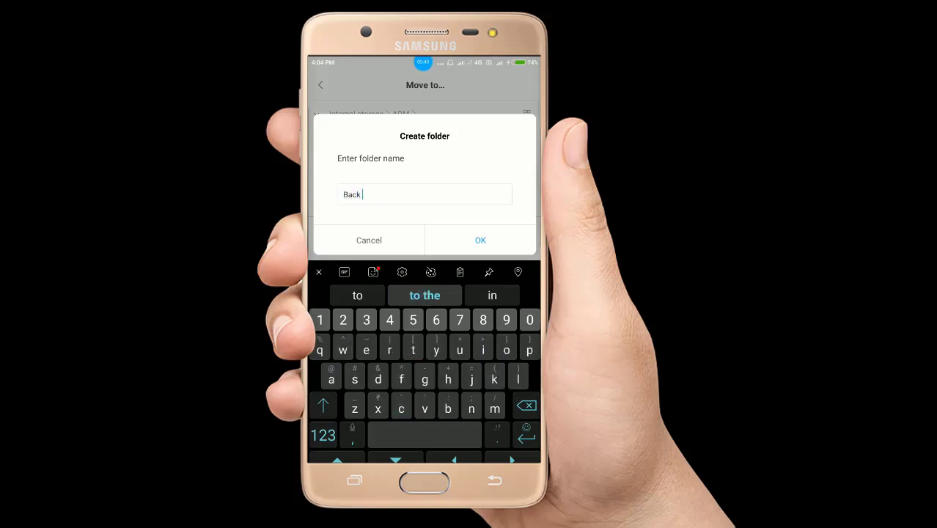
Create a folder named "Back Up Whatsapp" in the phone's ADM folder and paste the files being moved into it.
{"action": "type", "text": "Up"}
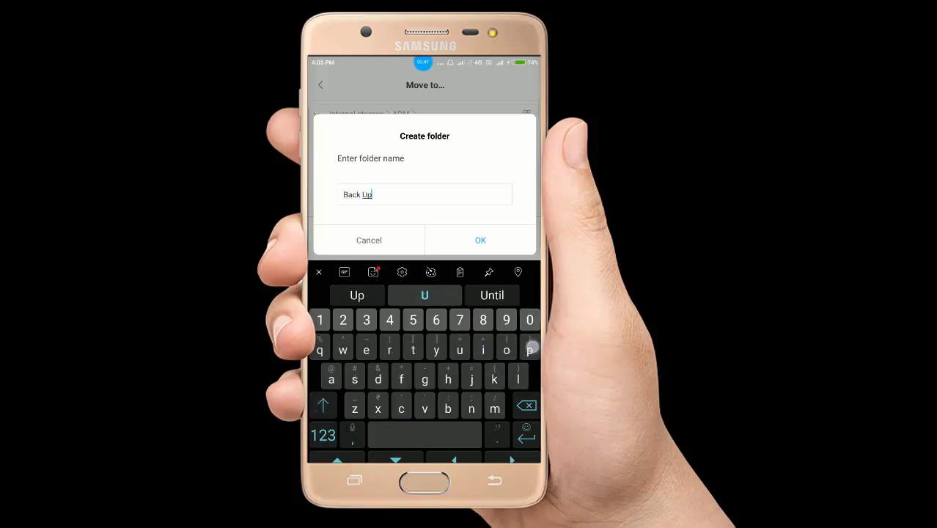
{"action": "type", "text": " What"}
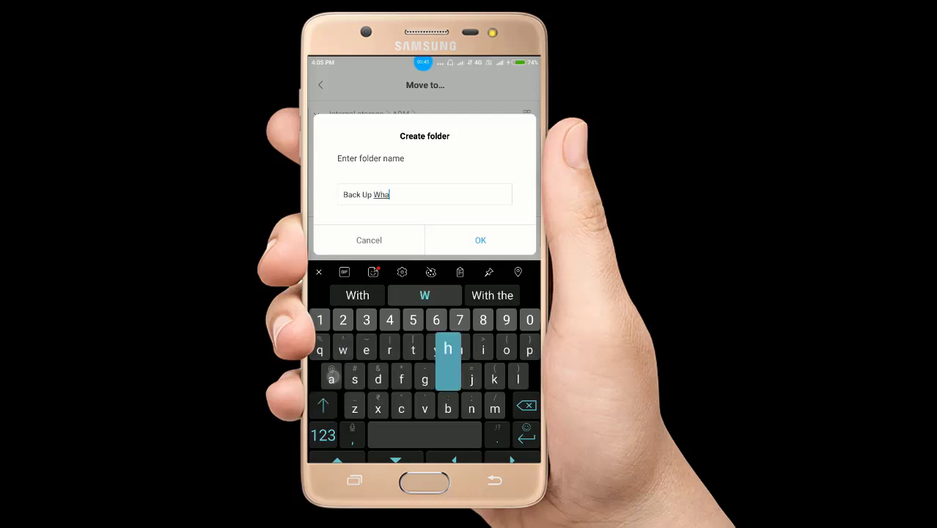
{"action": "left_click", "coordinate": [357, 295]}
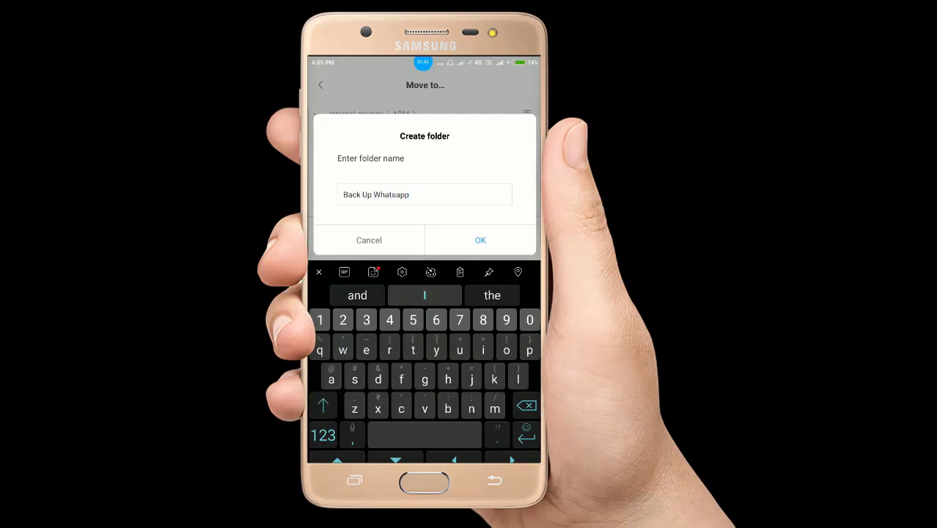
{"action": "key", "text": "BackSpace"}
{"action": "left_click", "coordinate": [480, 240]}
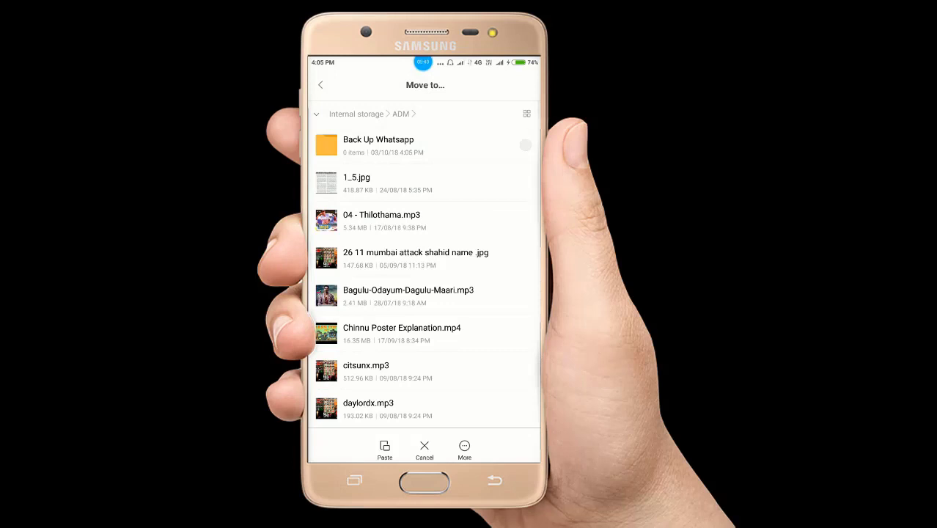
{"action": "left_click", "coordinate": [378, 144]}
{"action": "left_click", "coordinate": [384, 450]}
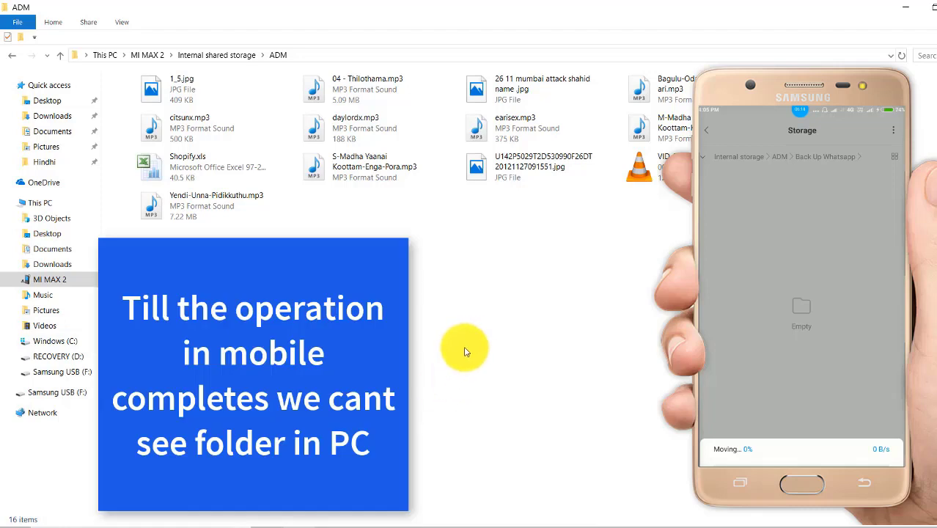
Switch to File Explorer on the PC and refresh the phone's ADM folder to check for the new backup folder.
{"action": "right_click", "coordinate": [593, 290]}
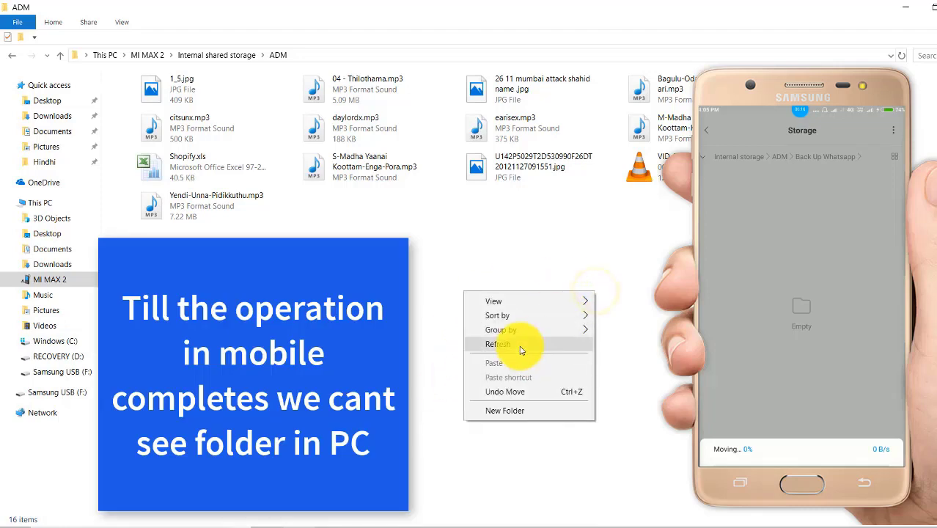
{"action": "left_click", "coordinate": [519, 344]}
{"action": "right_click", "coordinate": [554, 330]}
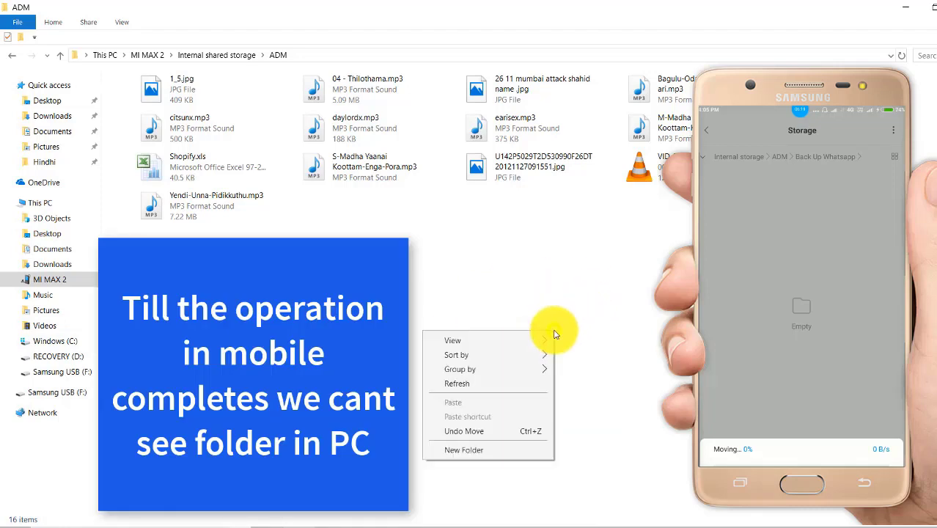
{"action": "left_click", "coordinate": [457, 392]}
{"action": "right_click", "coordinate": [557, 274]}
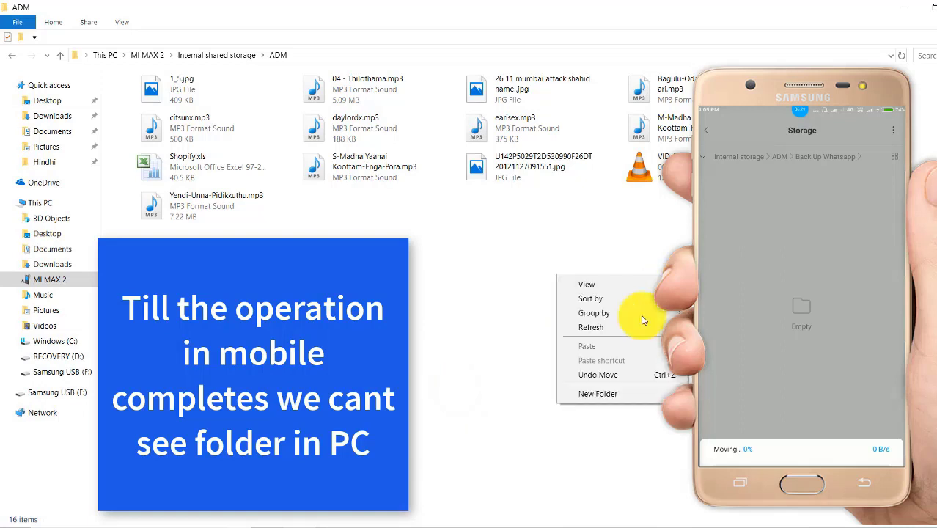
{"action": "left_click", "coordinate": [642, 323]}
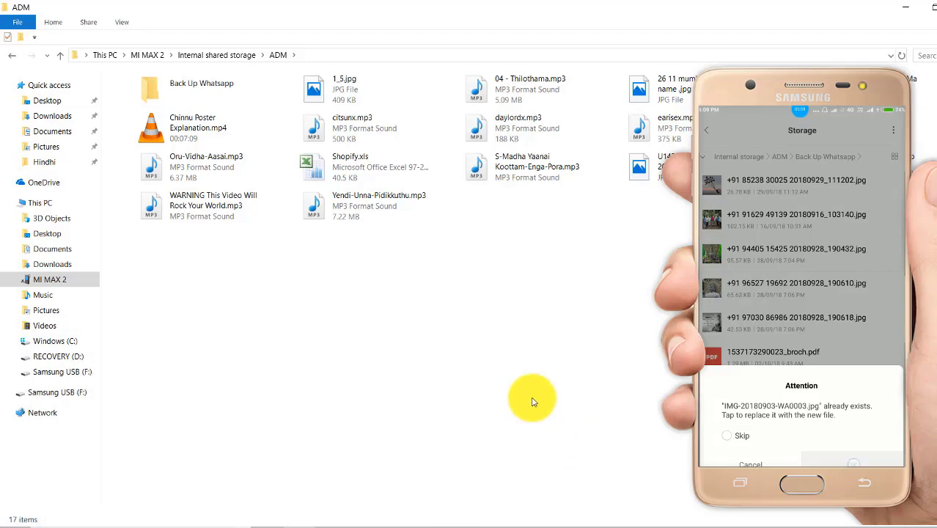
Open the Back Up Whatsapp folder on the PC, refresh its listing repeatedly and look through the transferred files.
{"action": "double_click", "coordinate": [208, 98]}
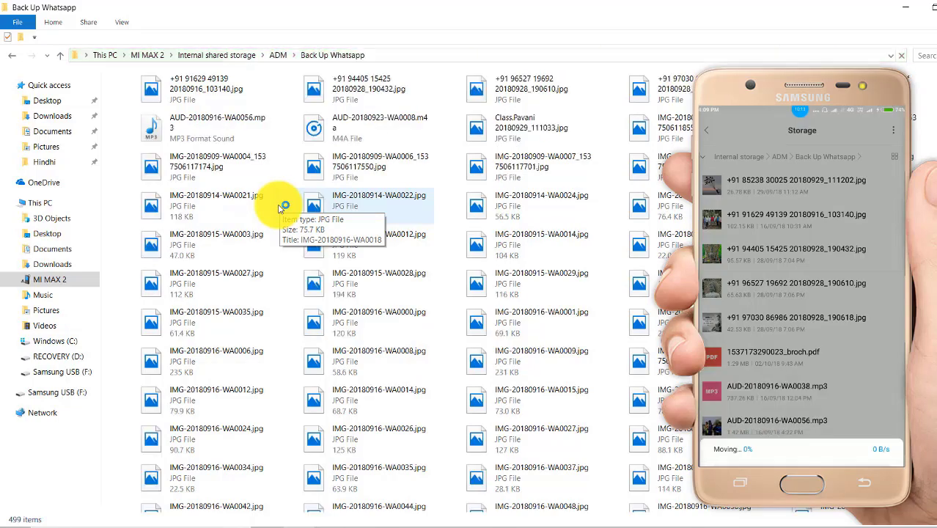
{"action": "scroll", "coordinate": [410, 286], "scroll_direction": "down", "scroll_amount": 15}
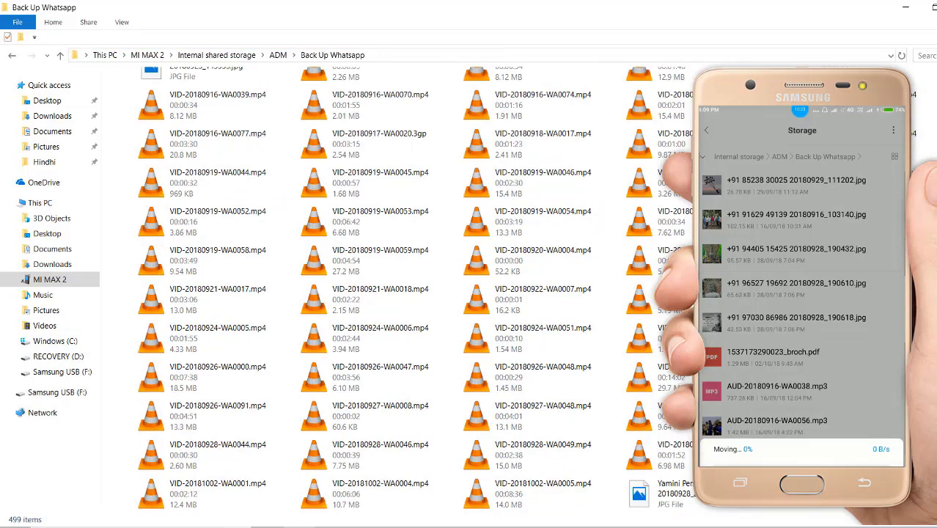
{"action": "left_click", "coordinate": [900, 55]}
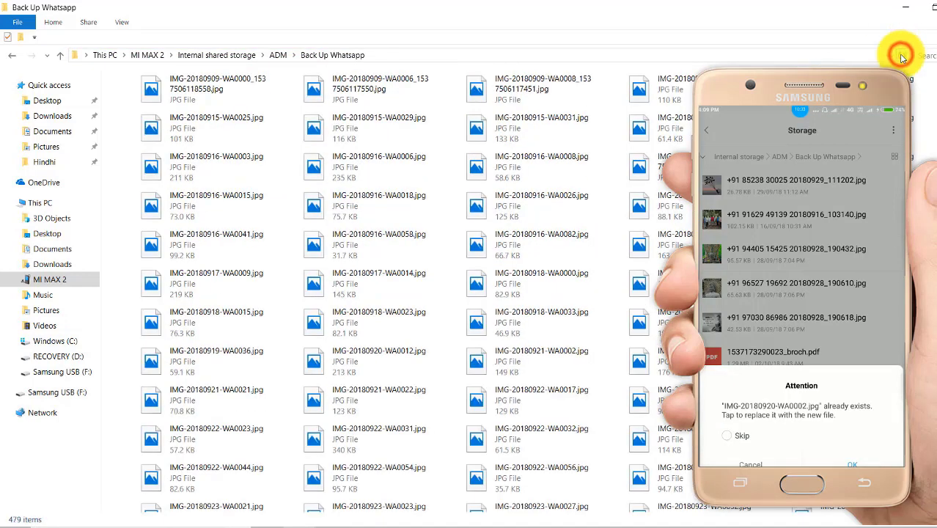
{"action": "left_click", "coordinate": [901, 55]}
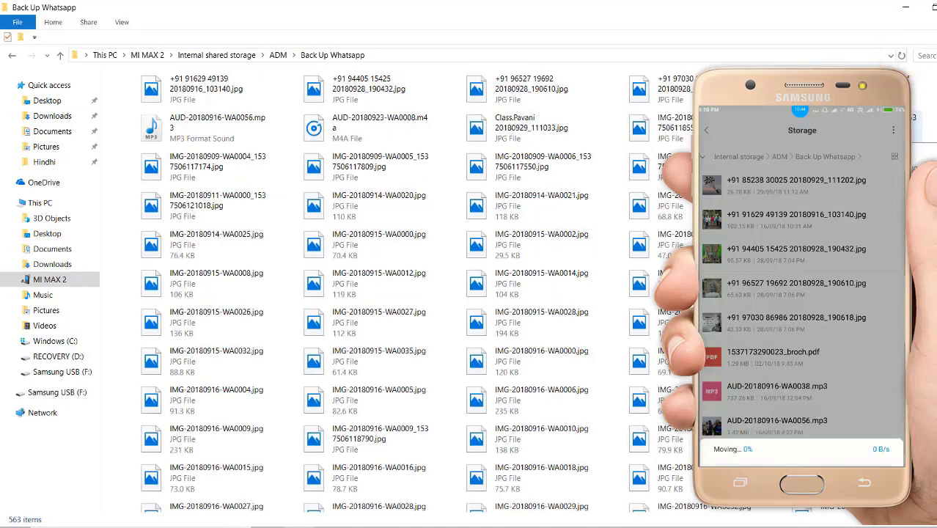
{"action": "left_click", "coordinate": [900, 56]}
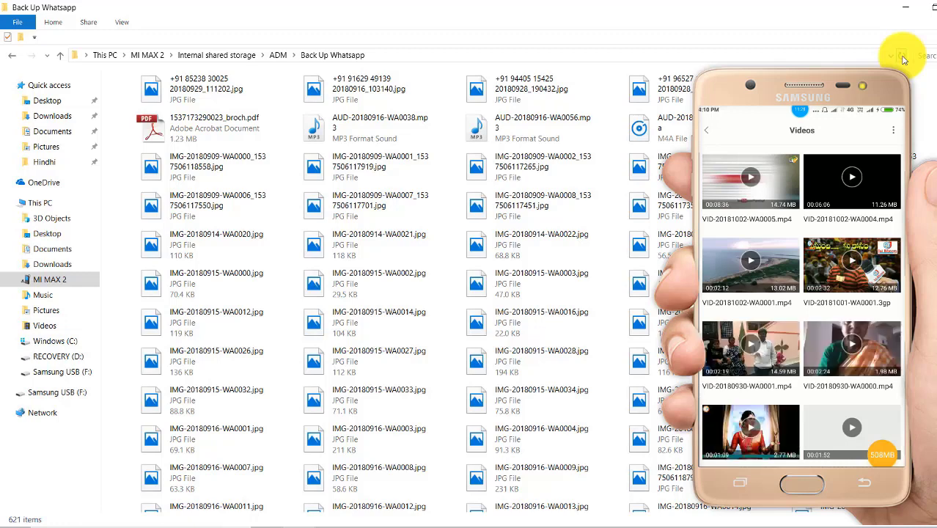
{"action": "left_click", "coordinate": [902, 56]}
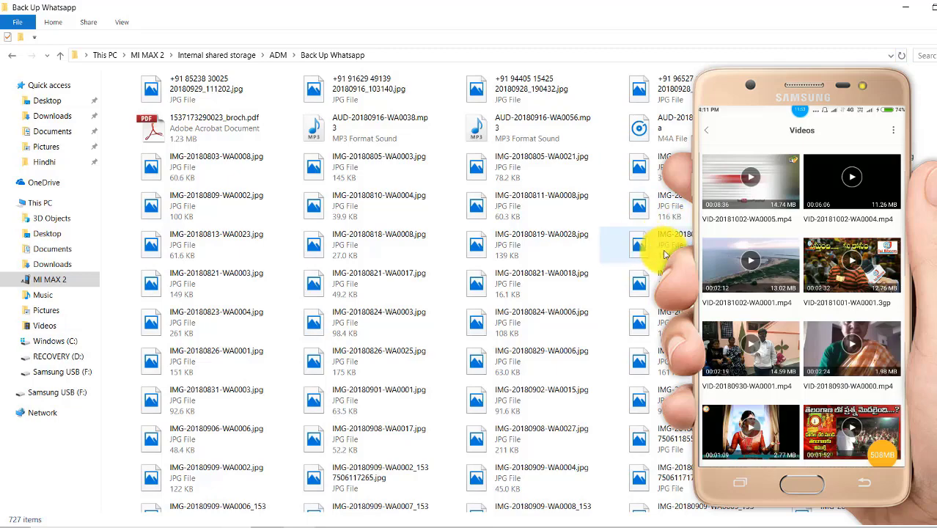
{"action": "scroll", "coordinate": [388, 293], "scroll_direction": "down", "scroll_amount": 12}
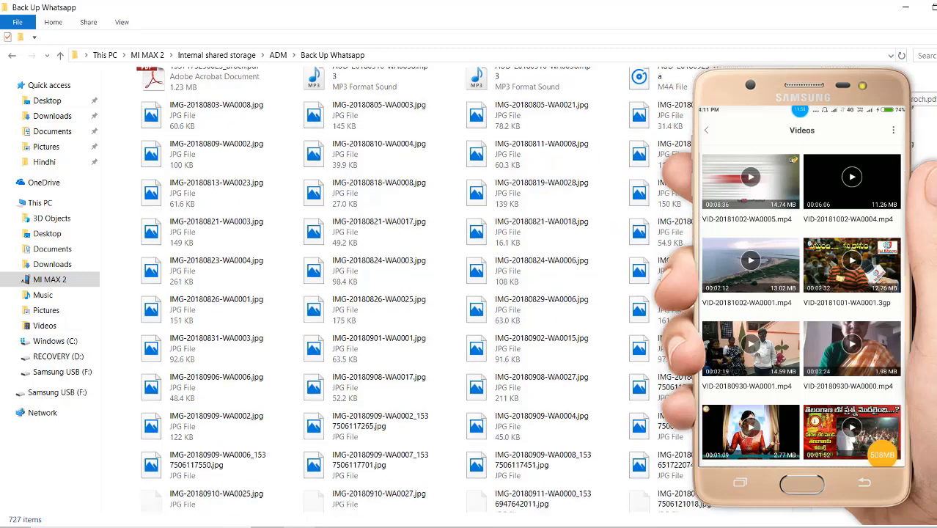
Move the Back Up Whatsapp folder from ADM in the phone's Internal shared storage to Music > Ram on the PC.
{"action": "left_click", "coordinate": [58, 56]}
{"action": "left_click", "coordinate": [58, 56]}
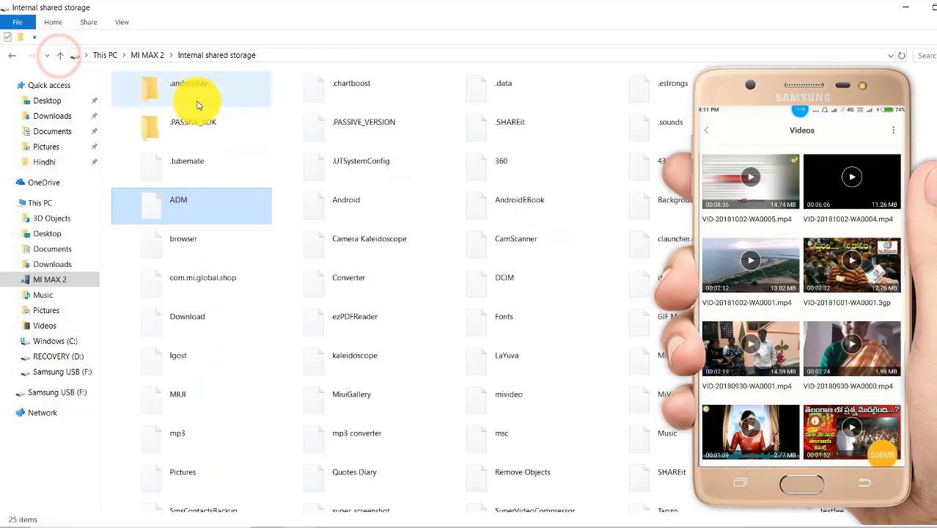
{"action": "left_click", "coordinate": [144, 59]}
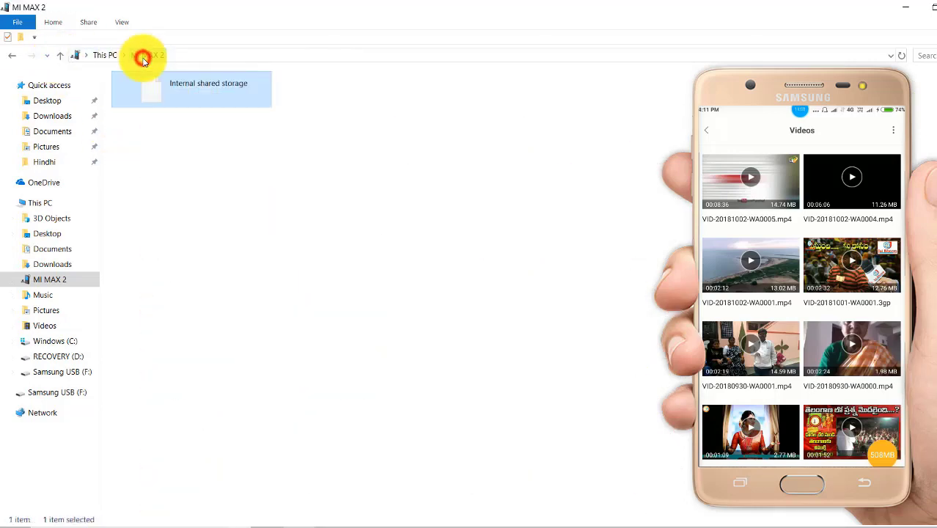
{"action": "double_click", "coordinate": [178, 104]}
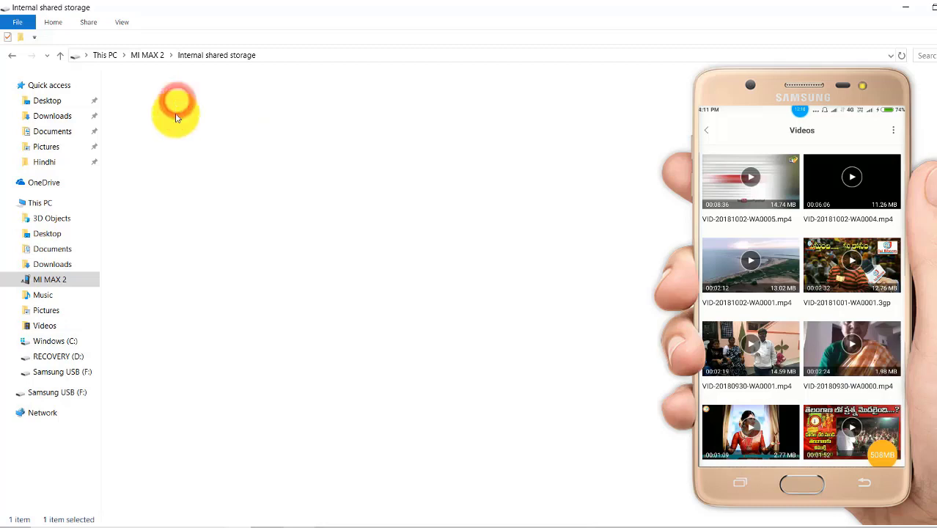
{"action": "double_click", "coordinate": [175, 202]}
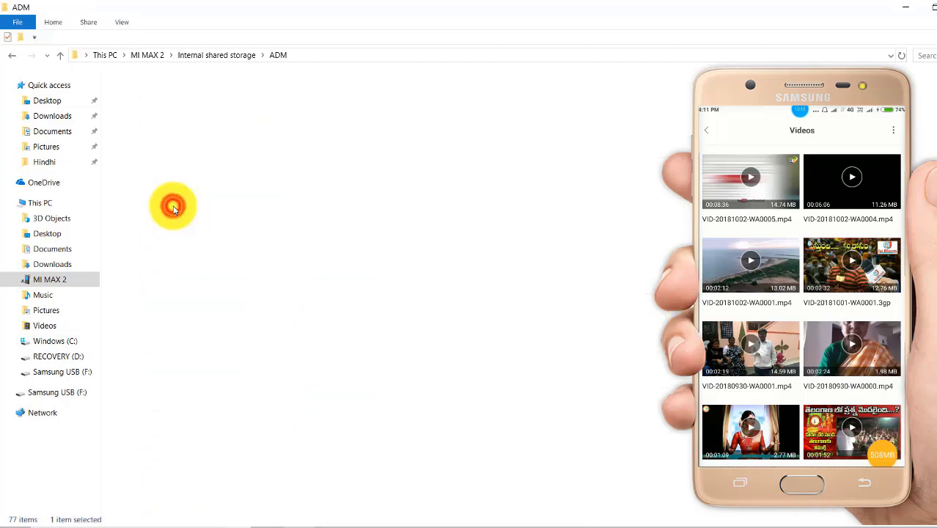
{"action": "left_click", "coordinate": [188, 82]}
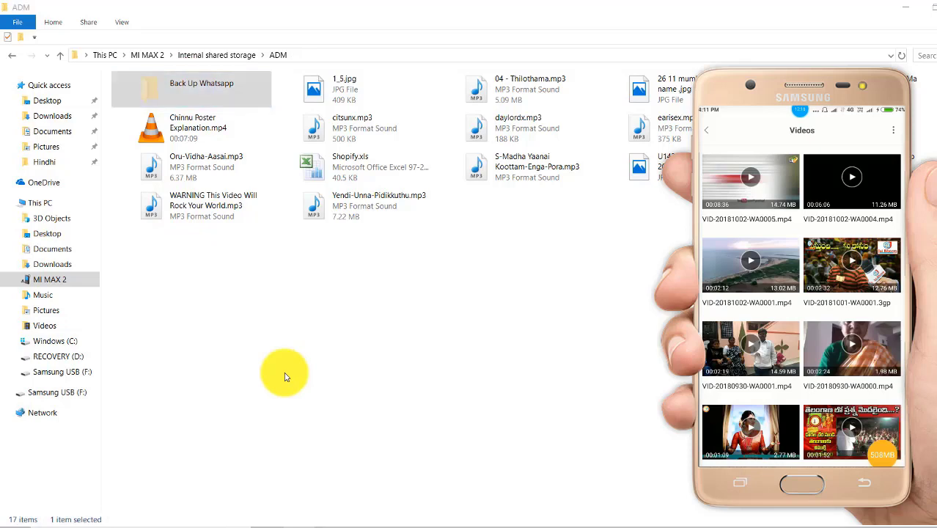
{"action": "left_click", "coordinate": [60, 55]}
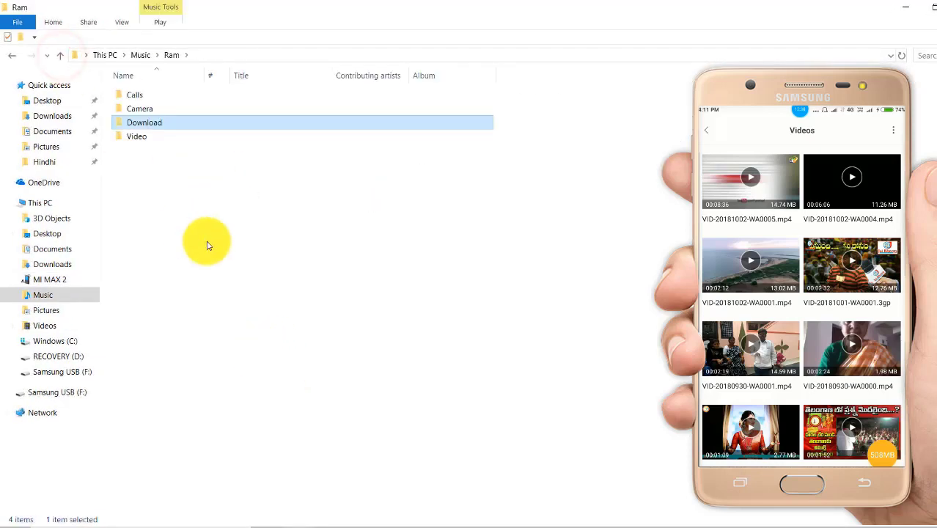
{"action": "key", "text": "ctrl+v"}
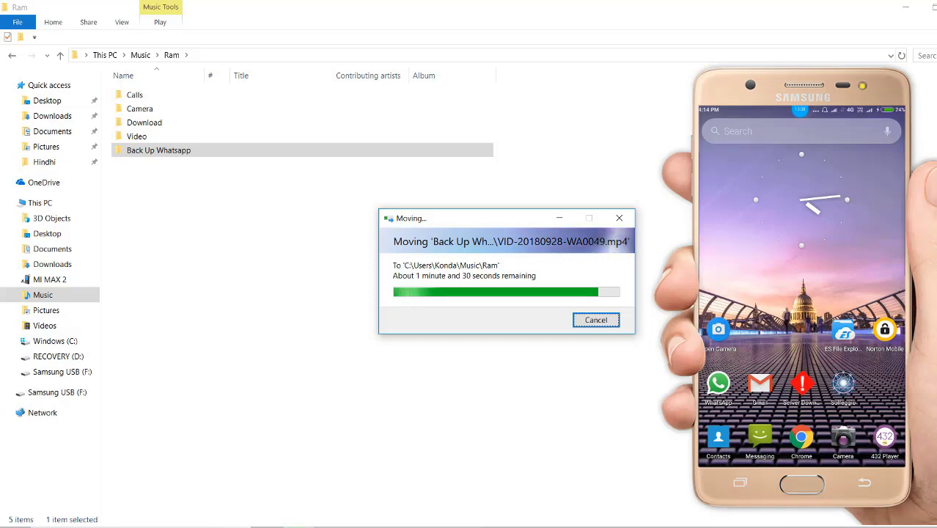
Return from the phone's ADM folder to the MI MAX 2 device level and refresh it to check the free storage.
{"action": "left_click", "coordinate": [309, 496]}
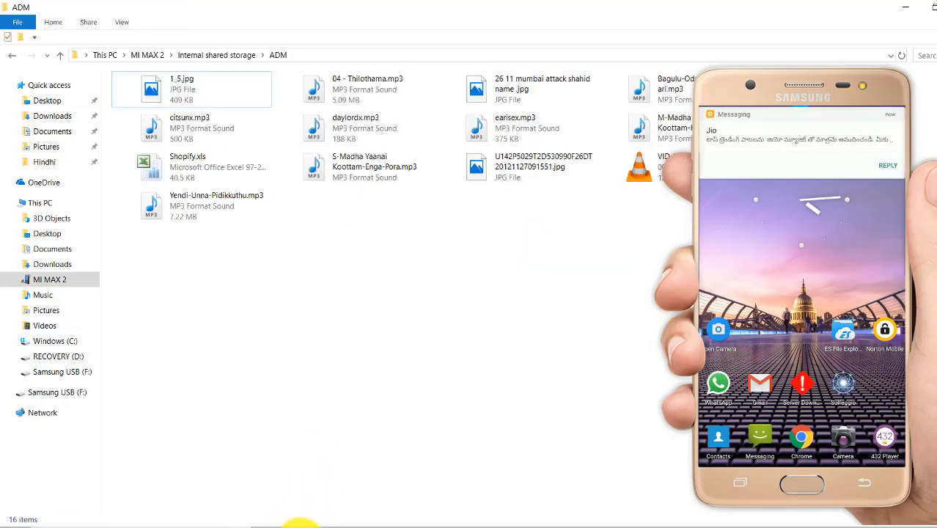
{"action": "key", "text": "BackSpace"}
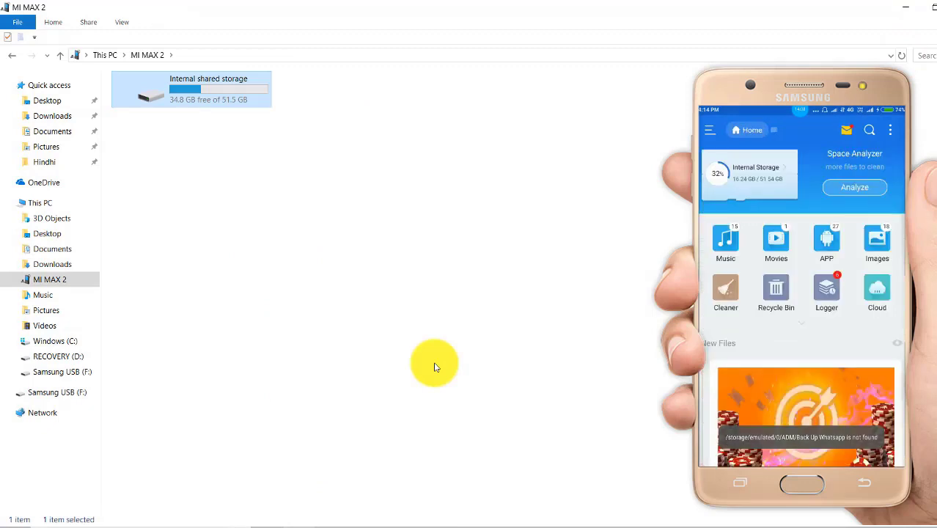
{"action": "left_click", "coordinate": [195, 236]}
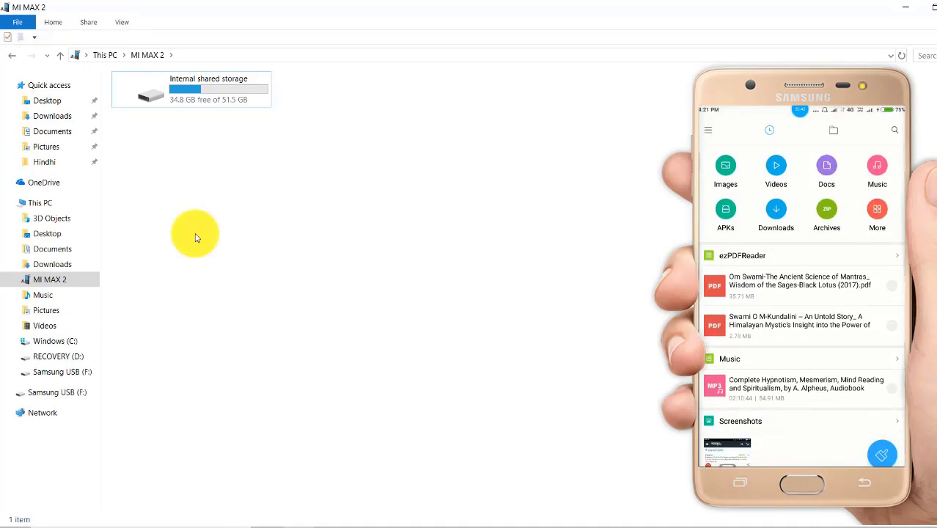
{"action": "left_click", "coordinate": [901, 56]}
{"action": "right_click", "coordinate": [512, 196]}
{"action": "left_click", "coordinate": [455, 247]}
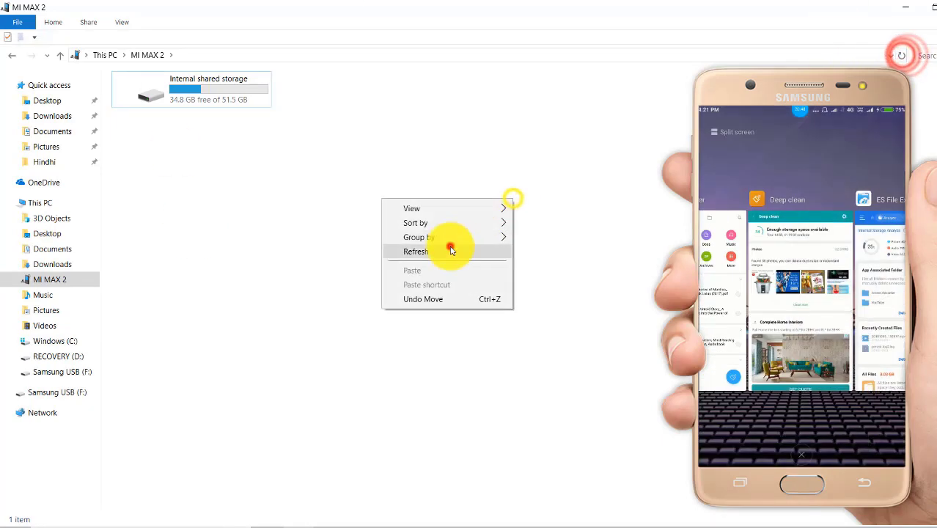